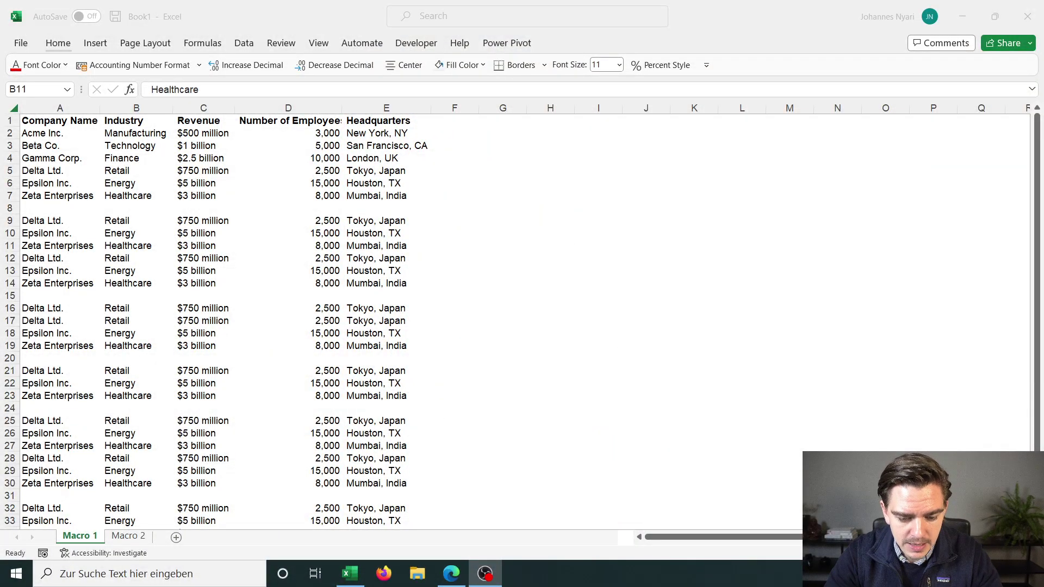
- Browse the company table to find its blank rows, then switch to the ChatGPT chat
{"action": "left_click", "coordinate": [291, 188]}
{"action": "key", "text": "Left"}
{"action": "key", "text": "Up"}
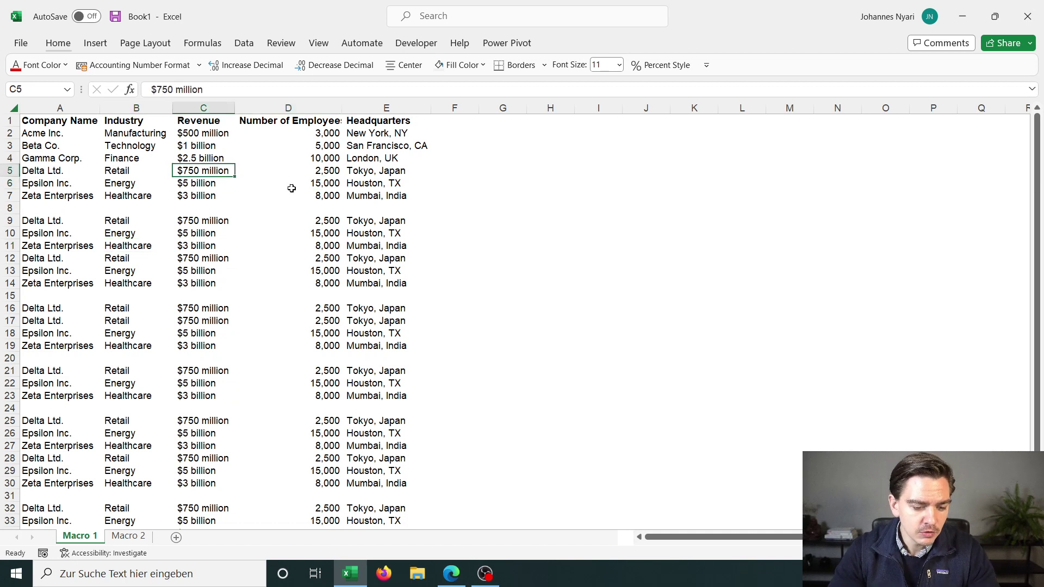
{"action": "key", "text": "Left"}
{"action": "key", "text": "Up"}
{"action": "key", "text": "Left"}
{"action": "key", "text": "Up"}
{"action": "key", "text": "Up"}
{"action": "key", "text": "Down"}
{"action": "key", "text": "Down"}
{"action": "key", "text": "Down"}
{"action": "key", "text": "Down"}
{"action": "key", "text": "Down"}
{"action": "key", "text": "Down"}
{"action": "key", "text": "Down"}
{"action": "key", "text": "Down"}
{"action": "key", "text": "Down"}
{"action": "key", "text": "Down"}
{"action": "key", "text": "Down"}
{"action": "key", "text": "Down"}
{"action": "key", "text": "Down"}
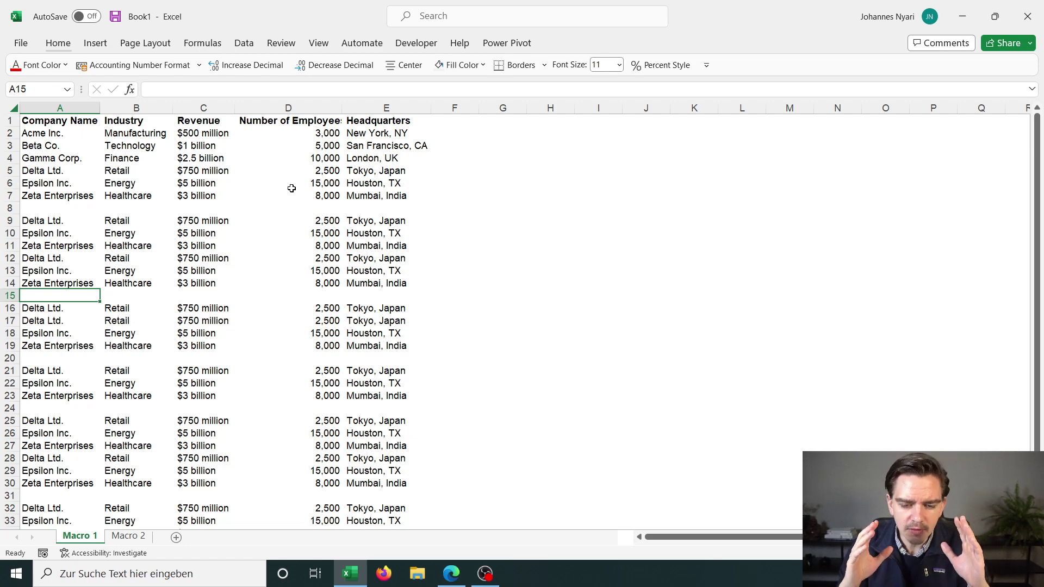
{"action": "scroll", "coordinate": [291, 188], "scroll_direction": "down", "scroll_amount": 4}
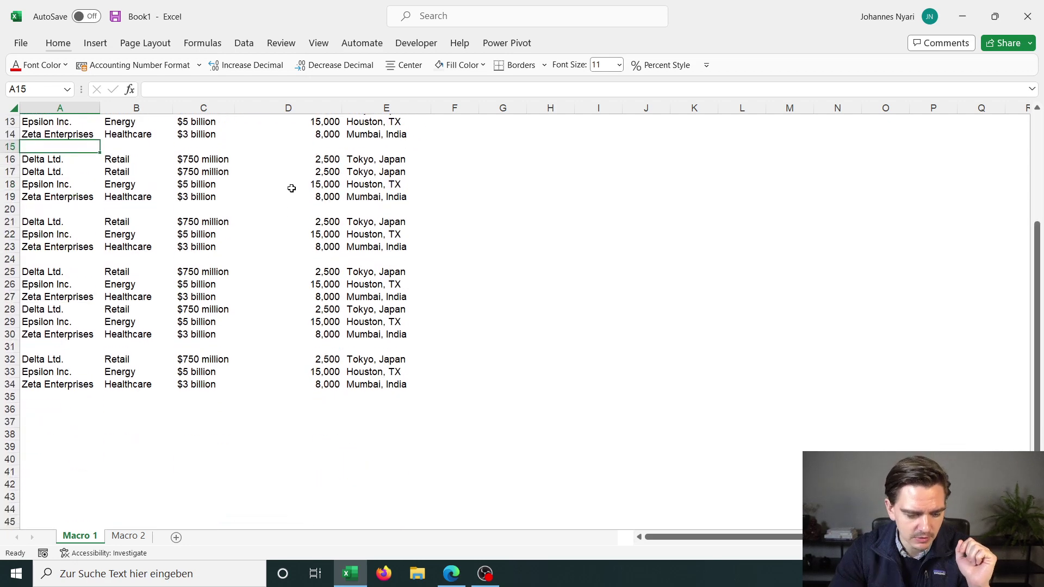
{"action": "scroll", "coordinate": [292, 188], "scroll_direction": "up", "scroll_amount": 4}
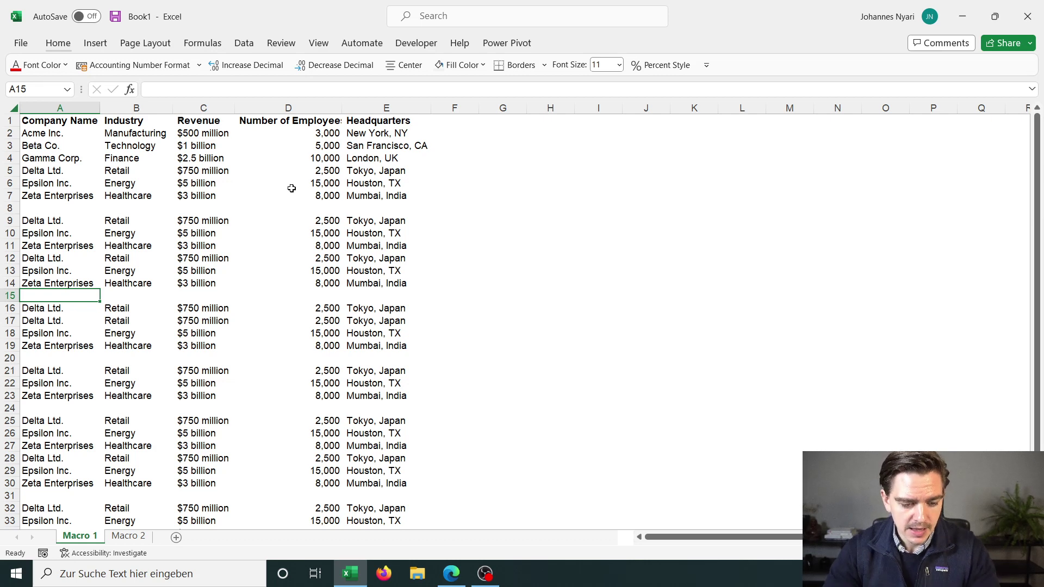
{"action": "key", "text": "alt+Tab"}
{"action": "key", "text": "alt+Tab"}
{"action": "key", "text": "alt+Tab"}
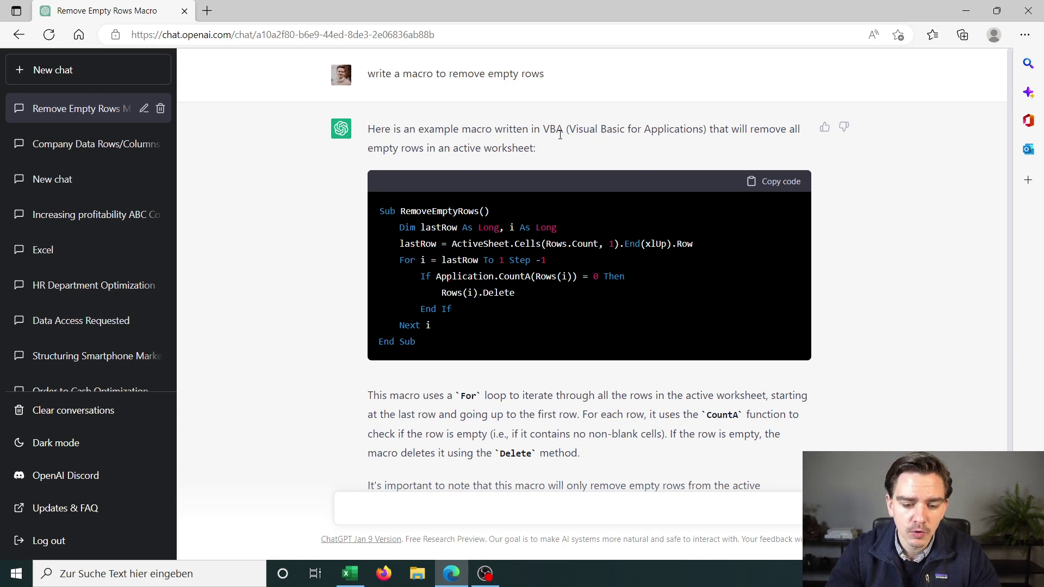
- Copy the RemoveEmptyRows VBA code from ChatGPT's answer and return to the Book1 workbook
{"action": "left_click", "coordinate": [772, 185]}
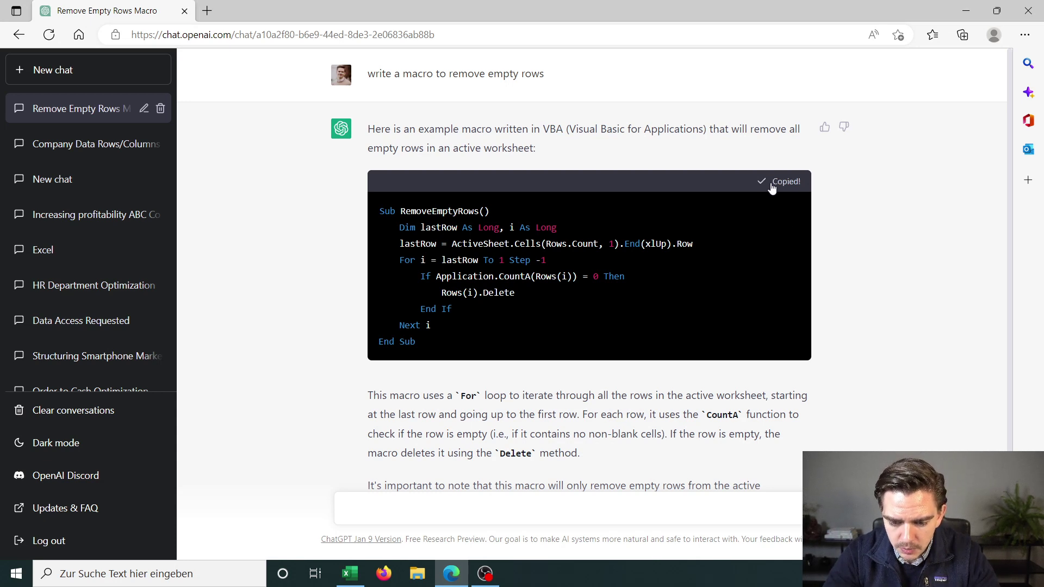
{"action": "key", "text": "alt+Tab"}
{"action": "left_click", "coordinate": [657, 232]}
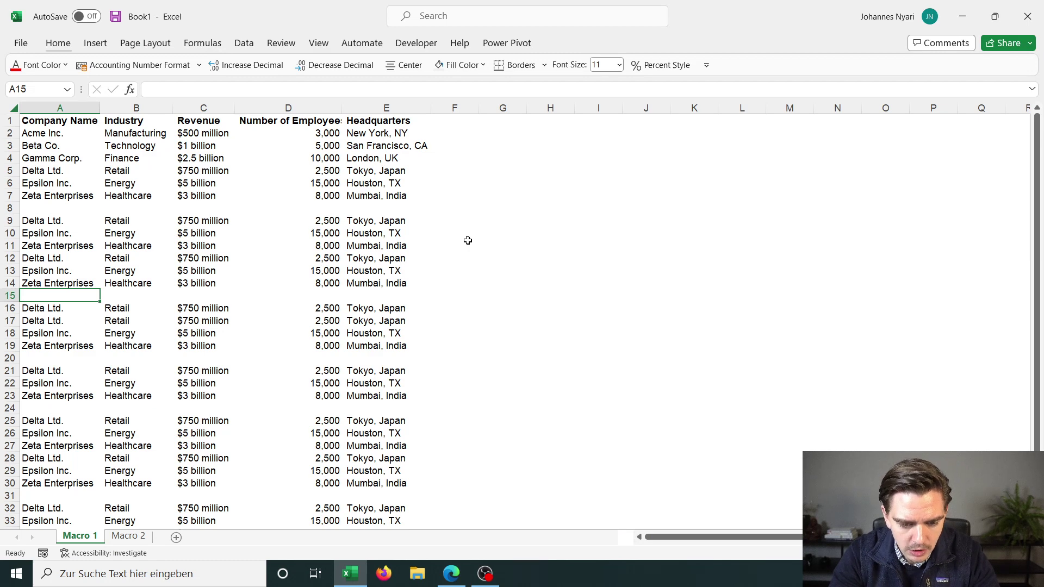
- Open the Macro dialog from the Developer ribbon
{"action": "key", "text": "alt"}
{"action": "left_click", "coordinate": [467, 242]}
{"action": "key", "text": "alt"}
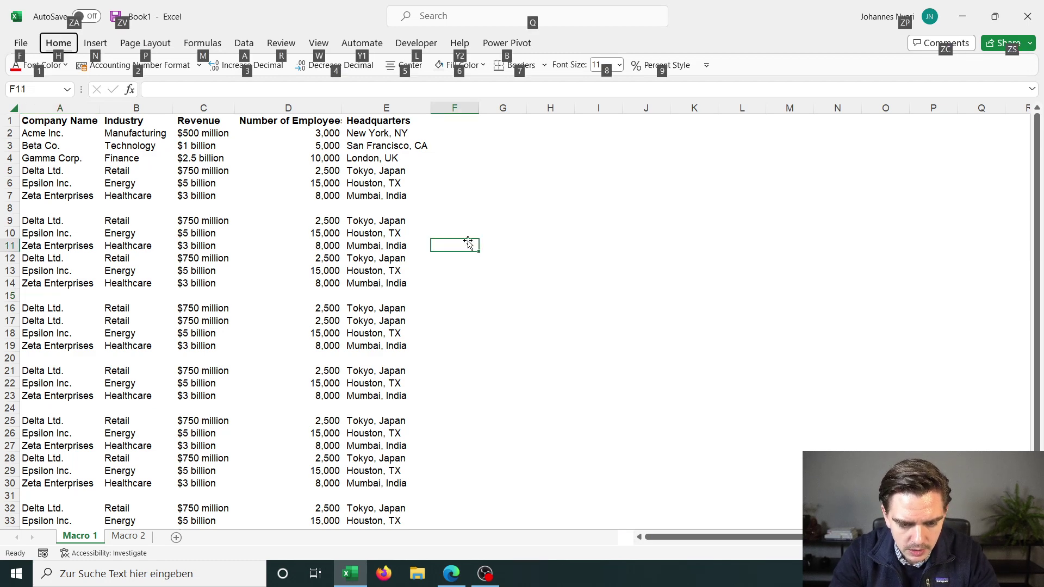
{"action": "key", "text": "l"}
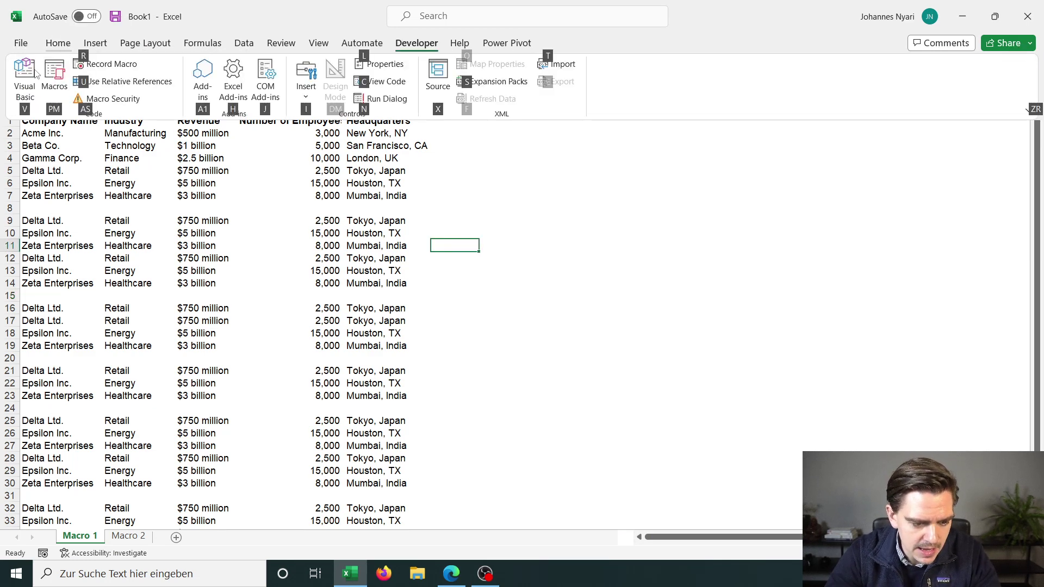
{"action": "key", "text": "p"}
{"action": "key", "text": "m"}
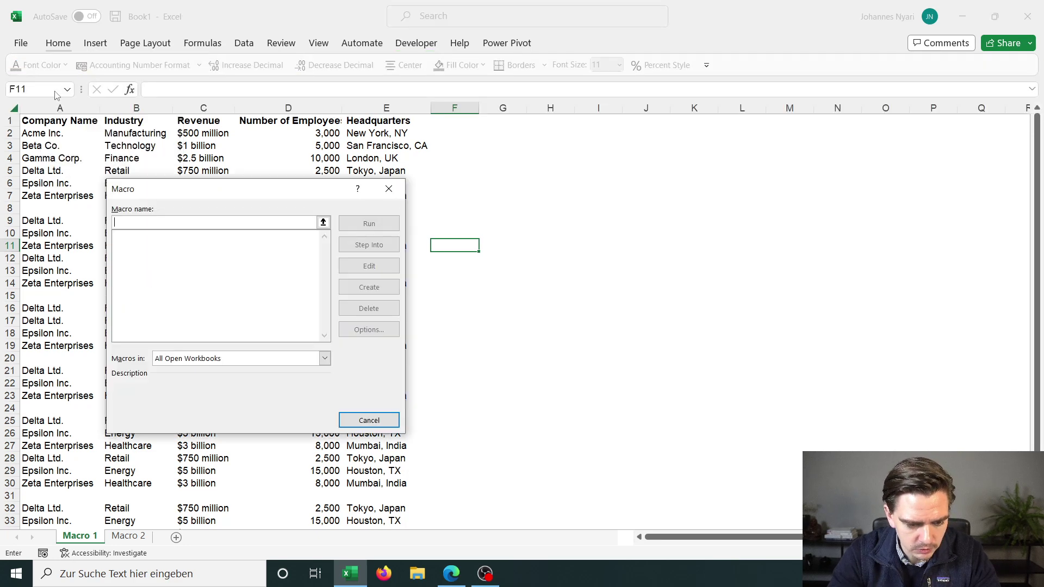
- Check the macro name in ChatGPT and enter RemoveEmptyRows as the new macro name
{"action": "key", "text": "alt+Tab"}
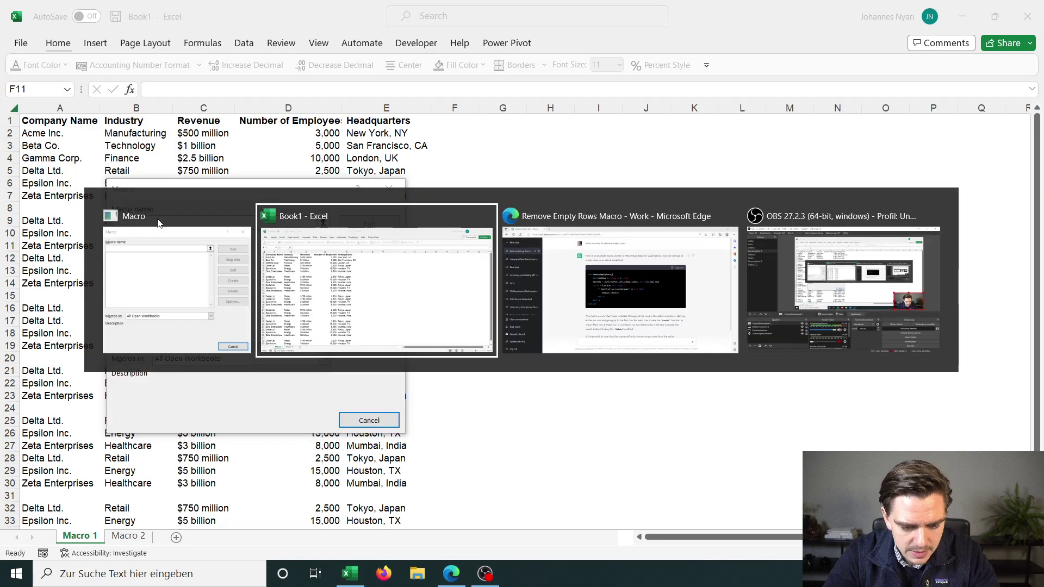
{"action": "key", "text": "alt+Tab"}
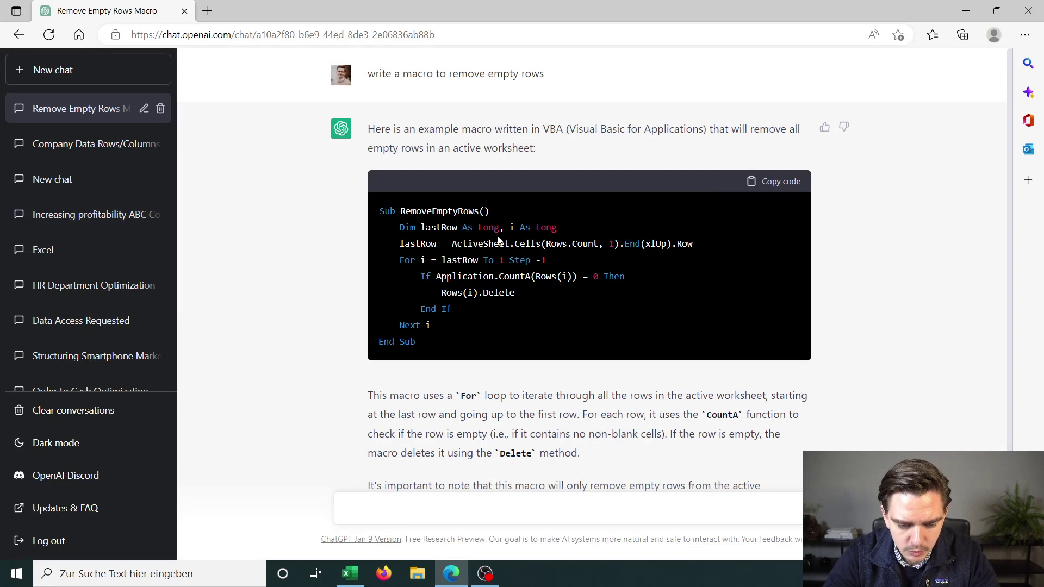
{"action": "key", "text": "alt+Tab"}
{"action": "type", "text": "Remo"}
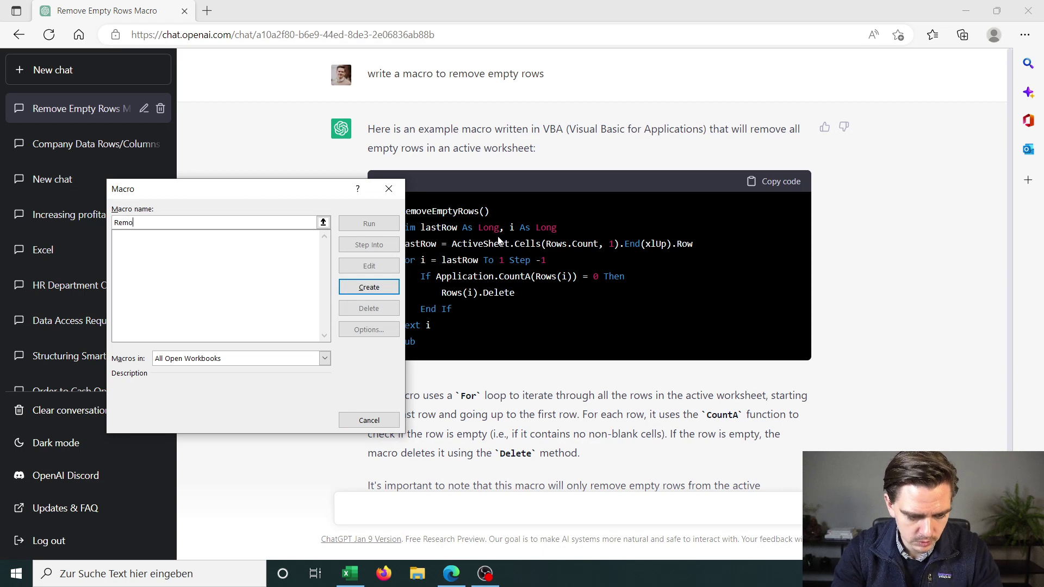
{"action": "type", "text": "veEmty"}
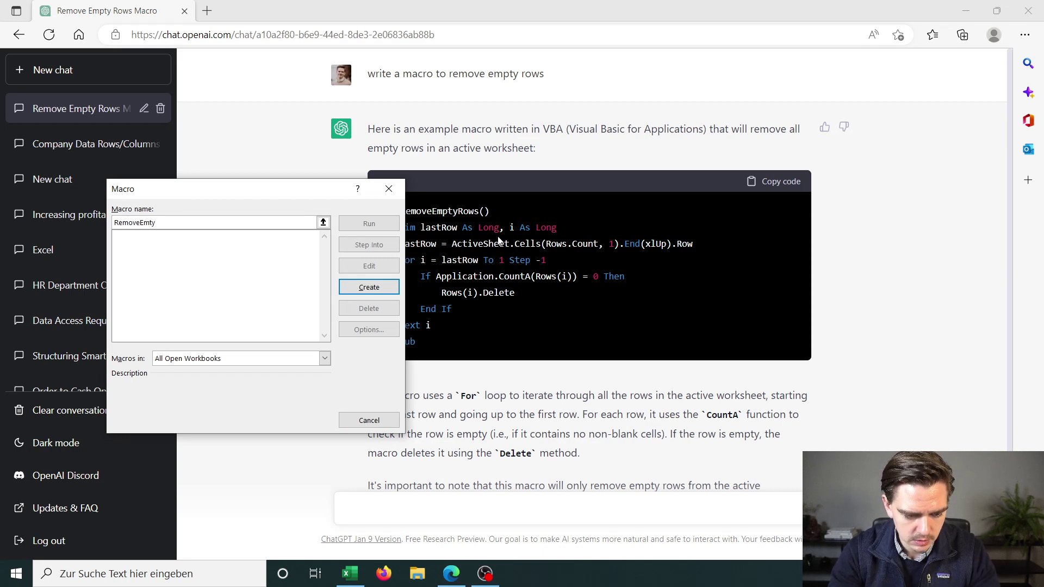
{"action": "key", "text": "BackSpace"}
{"action": "key", "text": "BackSpace"}
{"action": "type", "text": "ptyRows"}
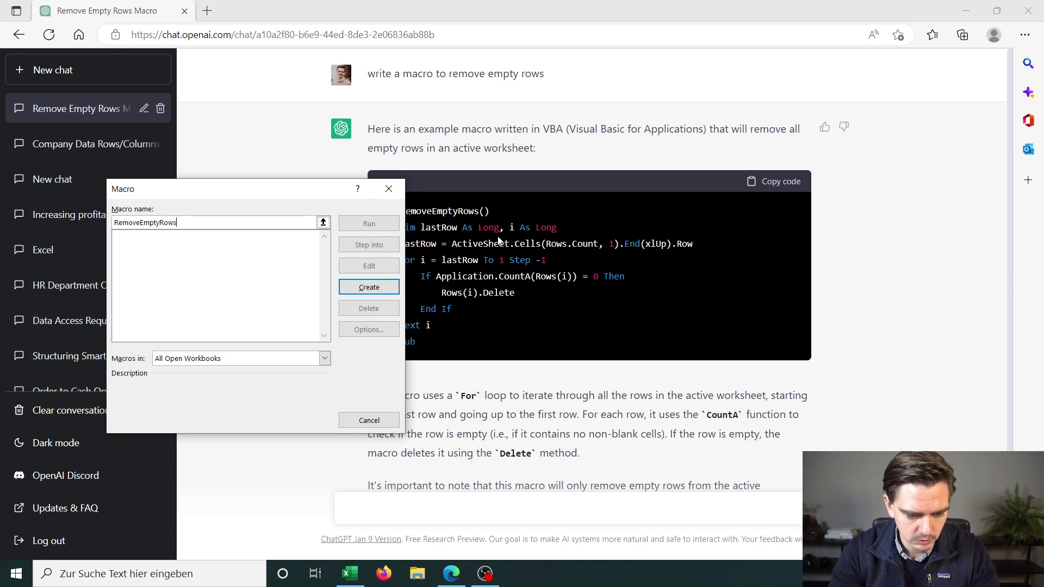
- Create the macro, paste ChatGPT's RemoveEmptyRows code over the empty Sub, and close the editor
{"action": "left_click", "coordinate": [387, 288]}
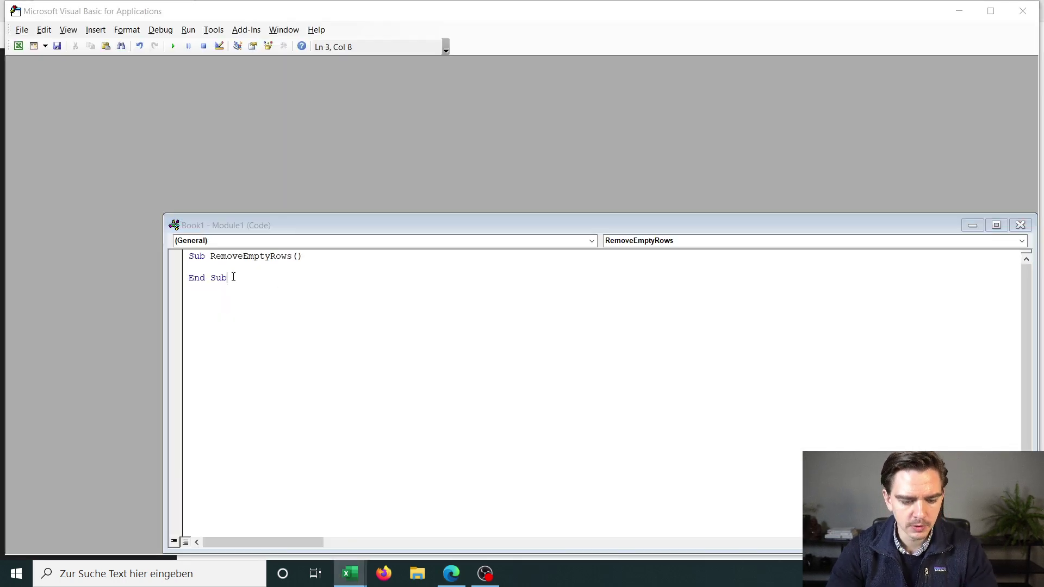
{"action": "key", "text": "shift+Up"}
{"action": "key", "text": "shift+Up"}
{"action": "key", "text": "shift+Left"}
{"action": "key", "text": "shift+Left"}
{"action": "key", "text": "shift+Left"}
{"action": "key", "text": "shift+Left"}
{"action": "key", "text": "shift+Left"}
{"action": "key", "text": "shift+Left"}
{"action": "key", "text": "shift+Left"}
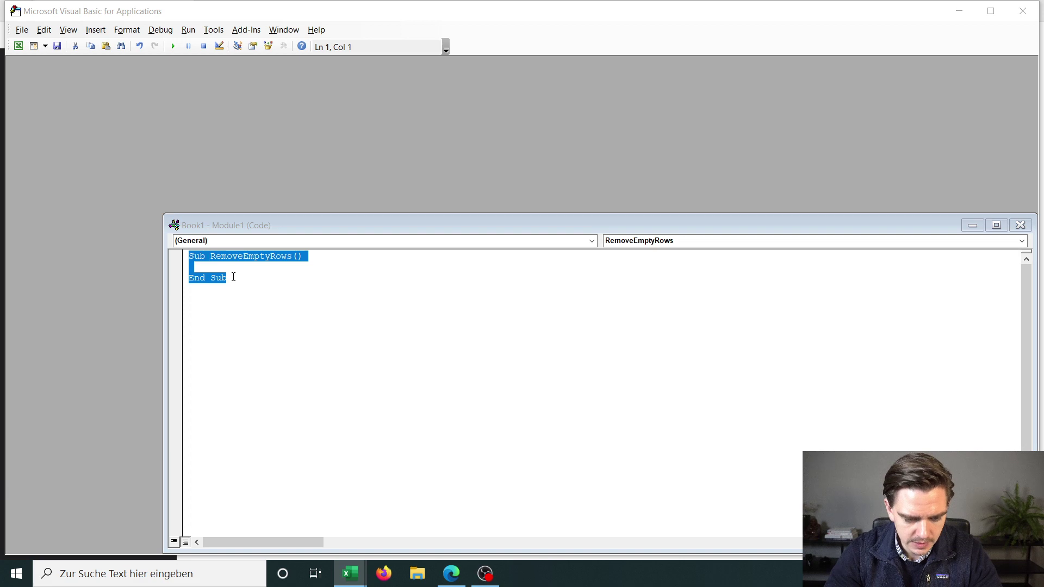
{"action": "key", "text": "ctrl+v"}
{"action": "left_click_drag", "start_coordinate": [411, 225], "coordinate": [338, 157]}
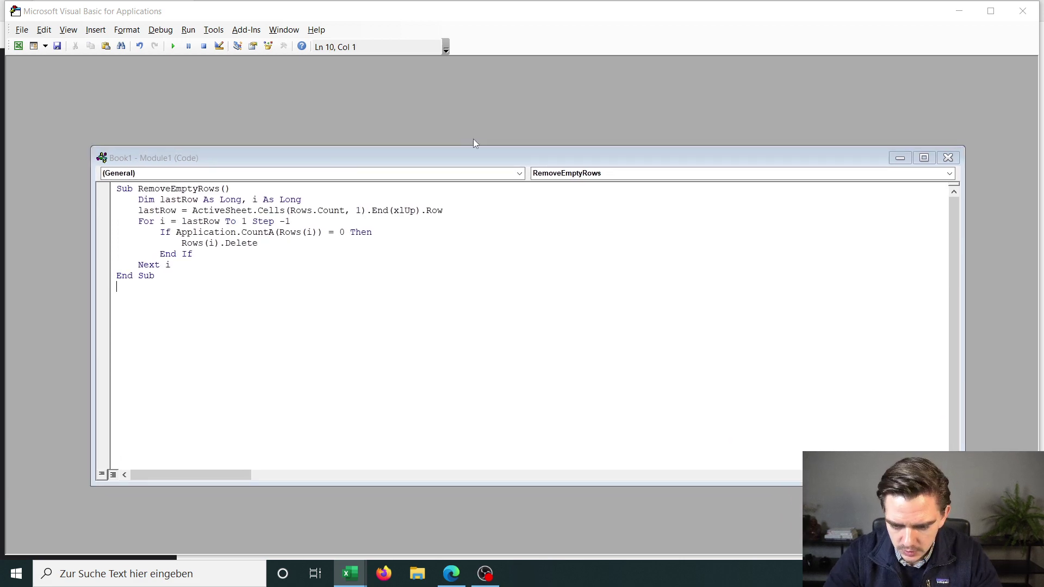
{"action": "left_click", "coordinate": [1022, 11]}
- Run RemoveEmptyRows from the Macro dialog to delete the company table's blank rows
{"action": "key", "text": "alt"}
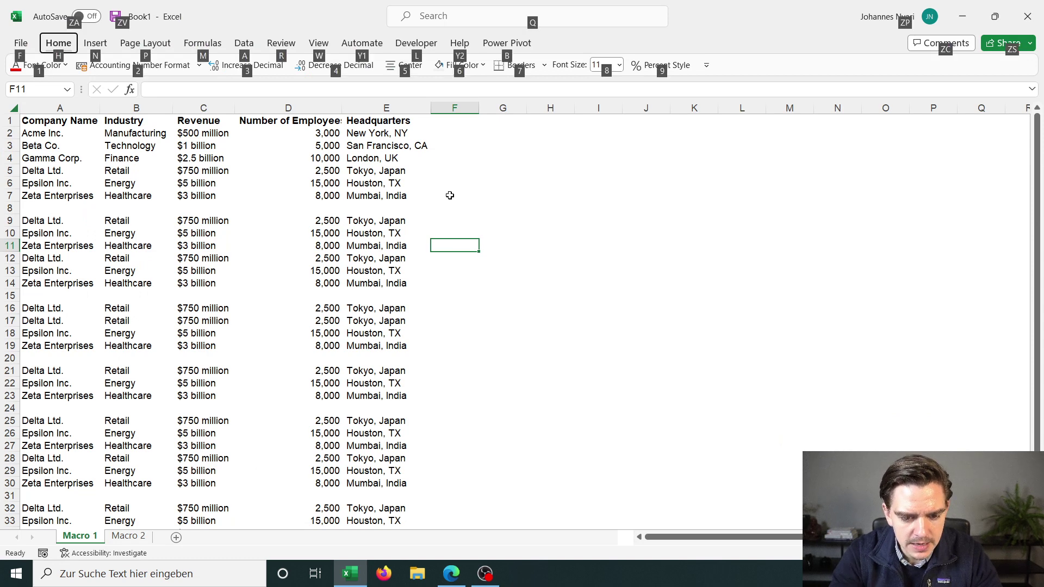
{"action": "key", "text": "l"}
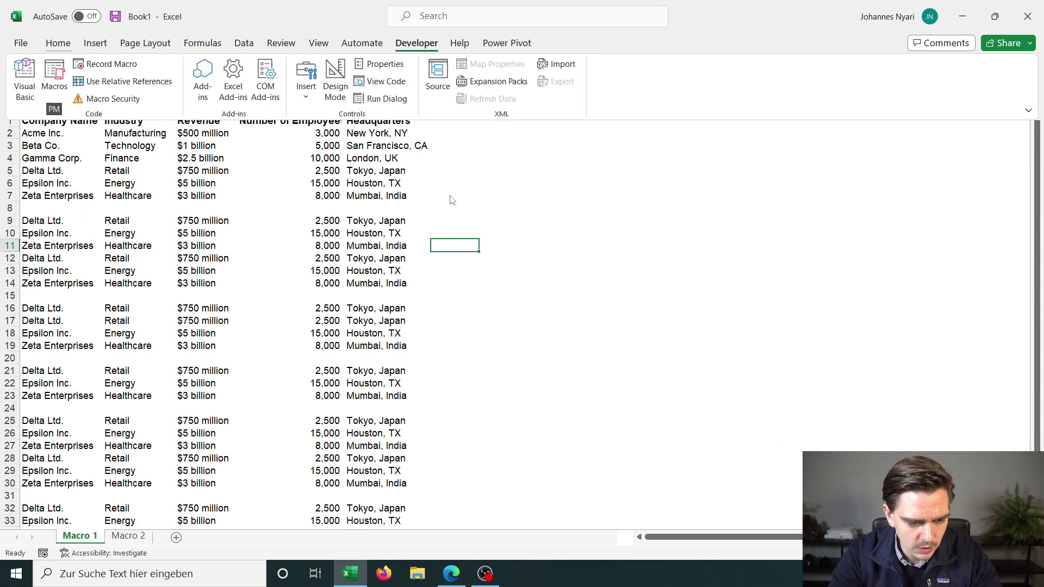
{"action": "key", "text": "p"}
{"action": "key", "text": "m"}
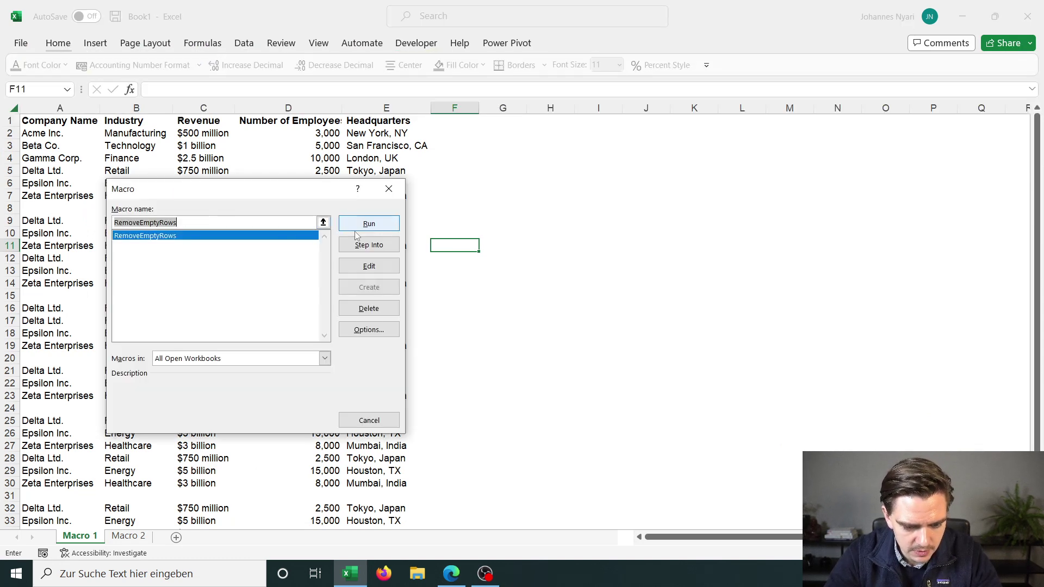
{"action": "left_click", "coordinate": [378, 223]}
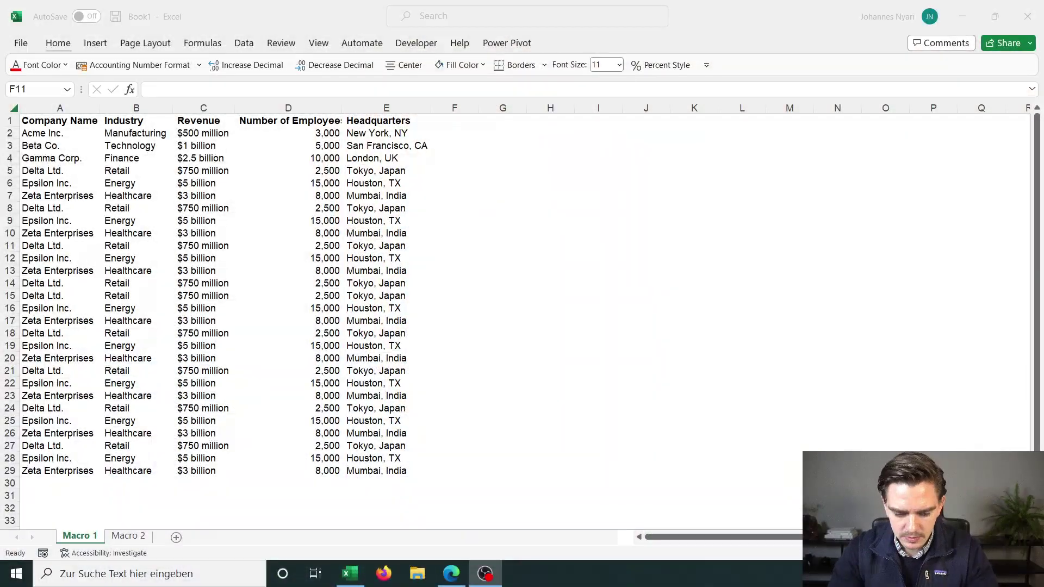
- On the Macro 2 DCF sheet, select assumption values D4:D7, then switch to ChatGPT
{"action": "left_click", "coordinate": [129, 537]}
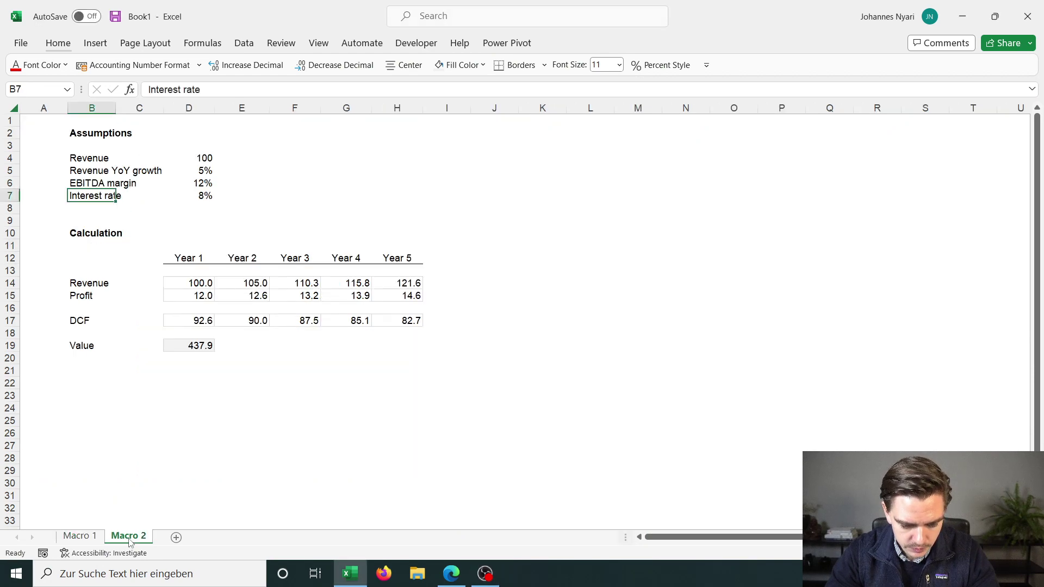
{"action": "left_click", "coordinate": [243, 251]}
{"action": "key", "text": "Up"}
{"action": "key", "text": "Up"}
{"action": "key", "text": "Up"}
{"action": "key", "text": "Up"}
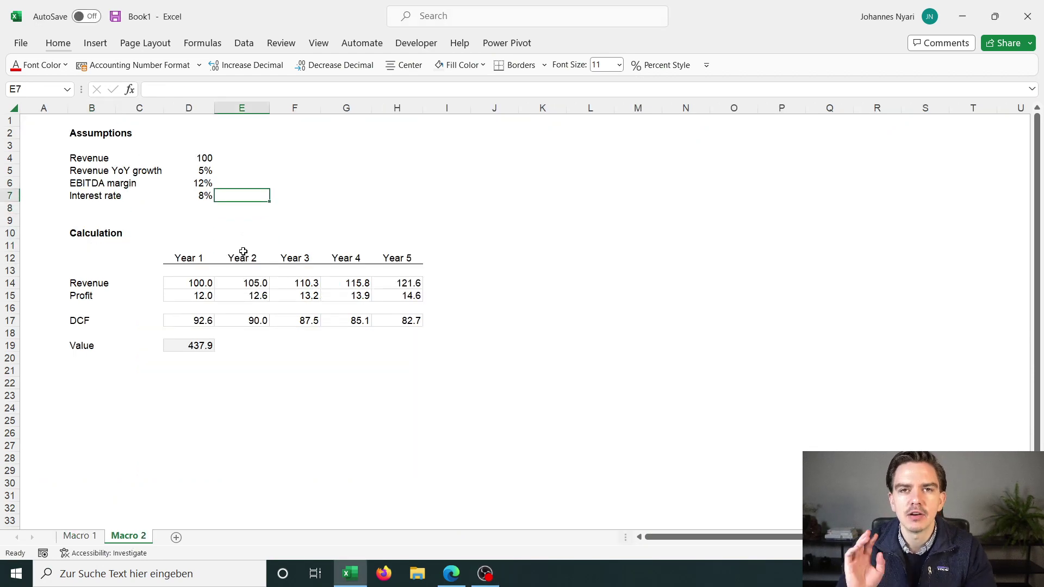
{"action": "key", "text": "Down"}
{"action": "key", "text": "Down"}
{"action": "key", "text": "Down"}
{"action": "key", "text": "Down"}
{"action": "key", "text": "Left"}
{"action": "key", "text": "Left"}
{"action": "key", "text": "Down"}
{"action": "key", "text": "Down"}
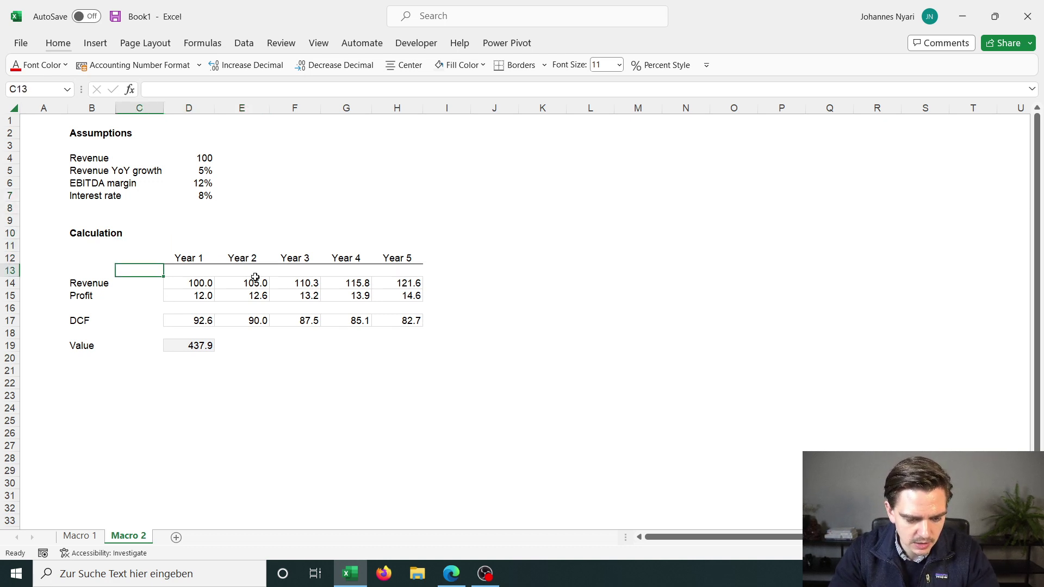
{"action": "left_click", "coordinate": [123, 168]}
{"action": "key", "text": "Up"}
{"action": "key", "text": "Right"}
{"action": "key", "text": "Right"}
{"action": "key", "text": "Left"}
{"action": "key", "text": "shift+Down"}
{"action": "key", "text": "shift+Down"}
{"action": "key", "text": "shift+Down"}
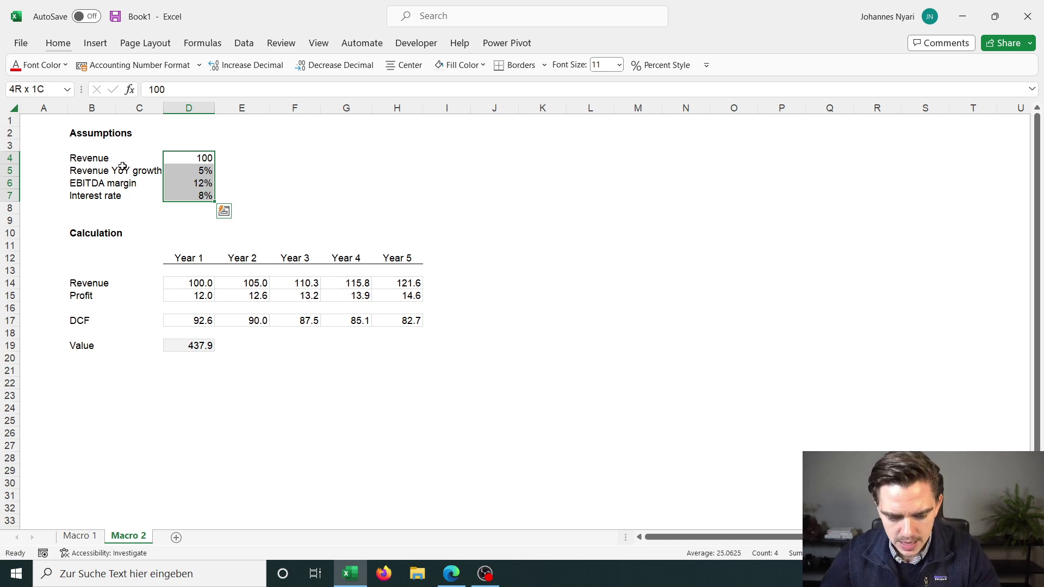
{"action": "key", "text": "alt+Tab"}
{"action": "key", "text": "alt+Tab"}
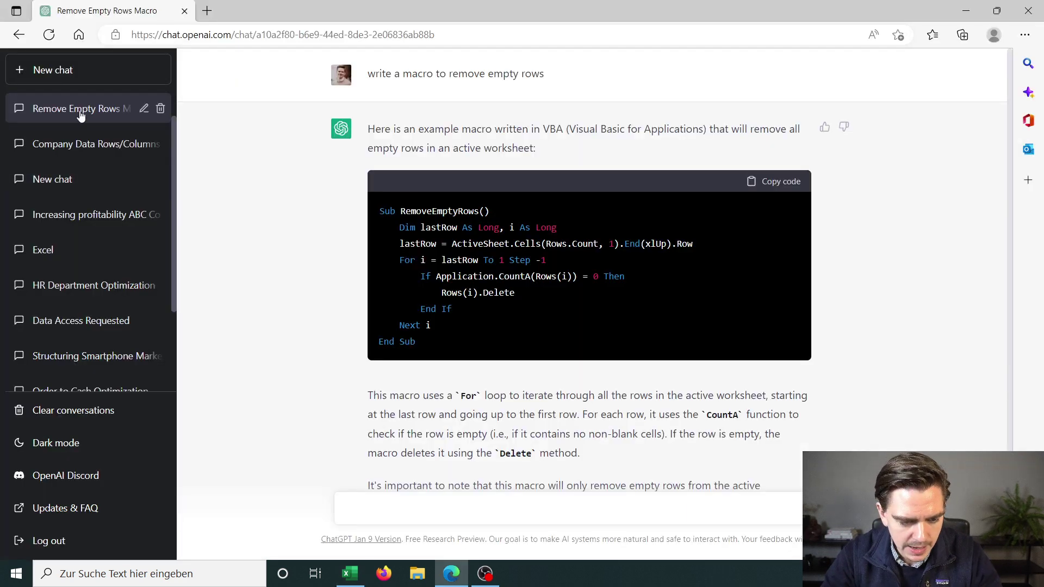
- Open the chat with the FormatCells macro, copy its code, and return to Excel
{"action": "left_click", "coordinate": [72, 109]}
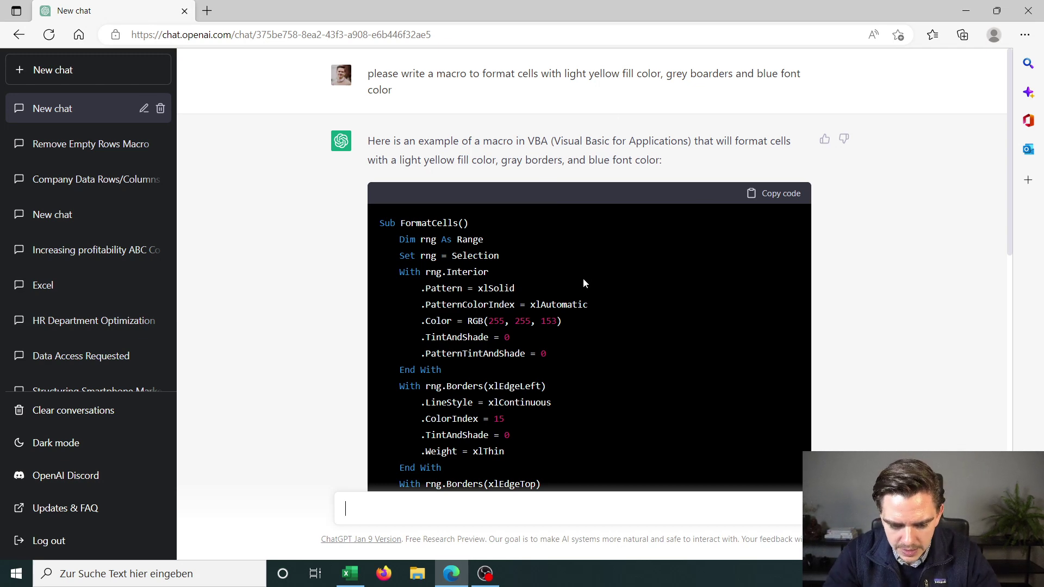
{"action": "scroll", "coordinate": [582, 282], "scroll_direction": "down", "scroll_amount": 10}
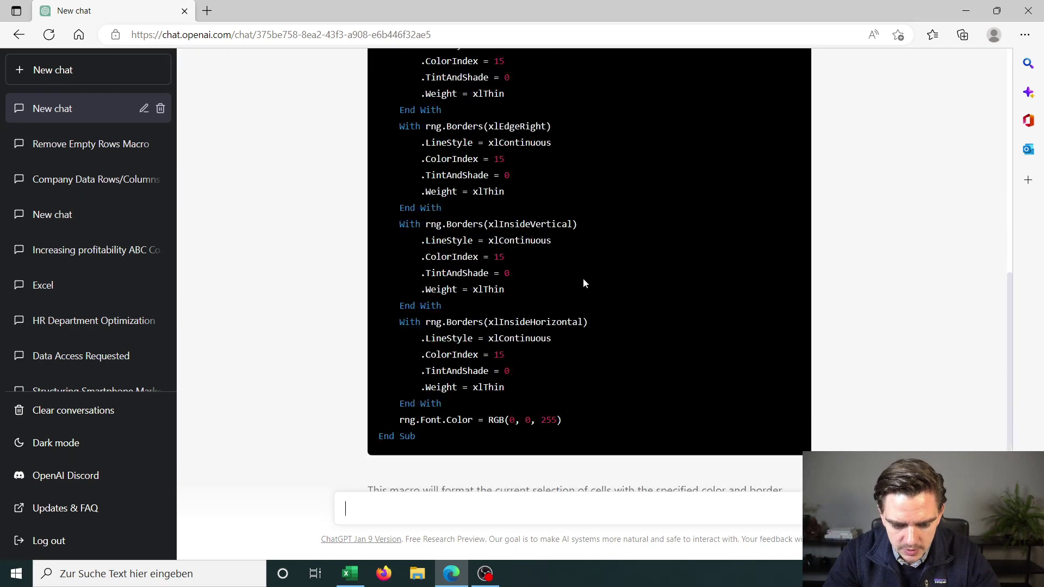
{"action": "scroll", "coordinate": [583, 283], "scroll_direction": "up", "scroll_amount": 10}
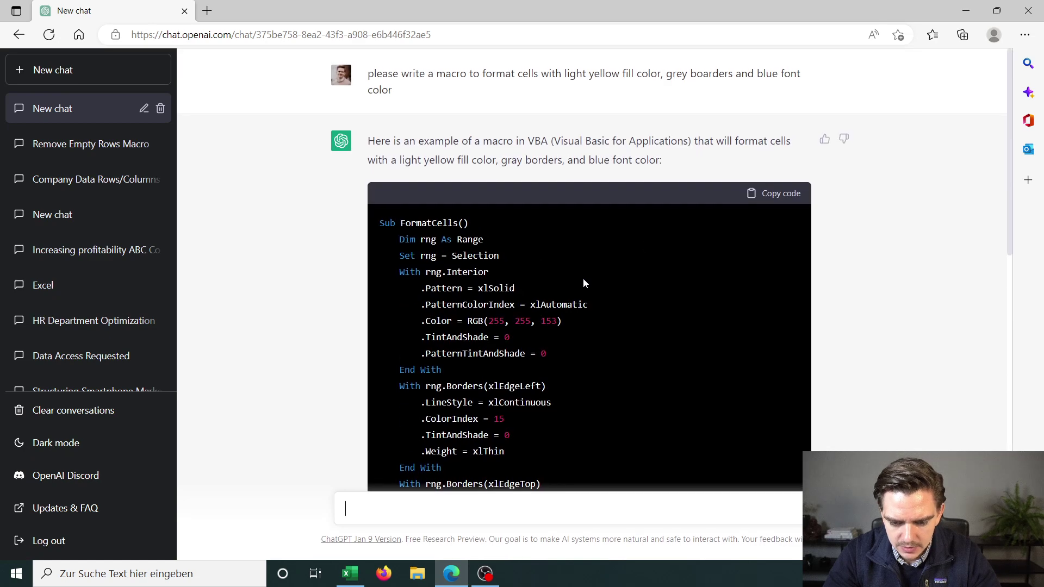
{"action": "left_click", "coordinate": [779, 195]}
{"action": "key", "text": "alt+Tab"}
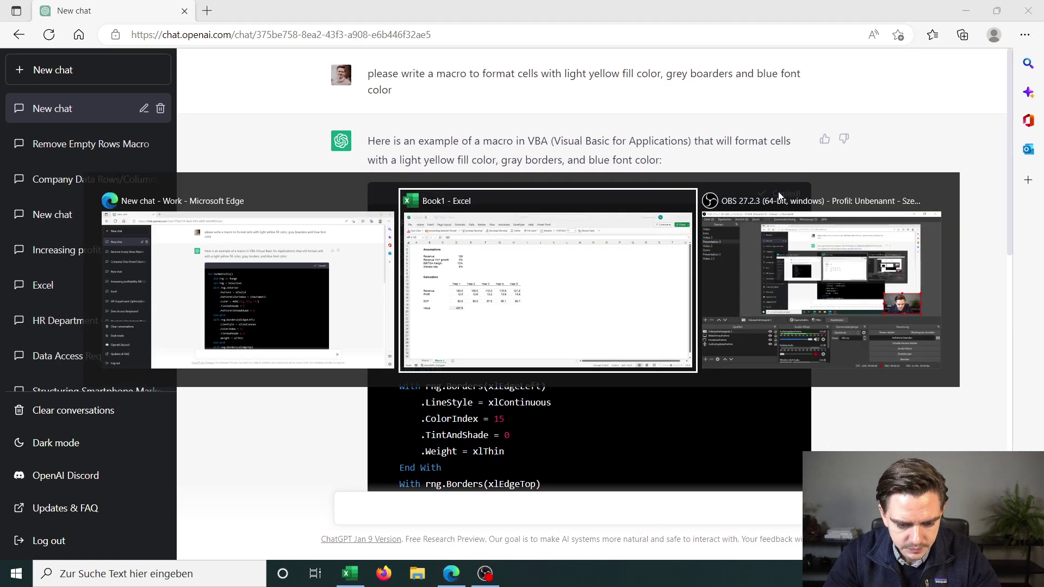
{"action": "left_click", "coordinate": [500, 204]}
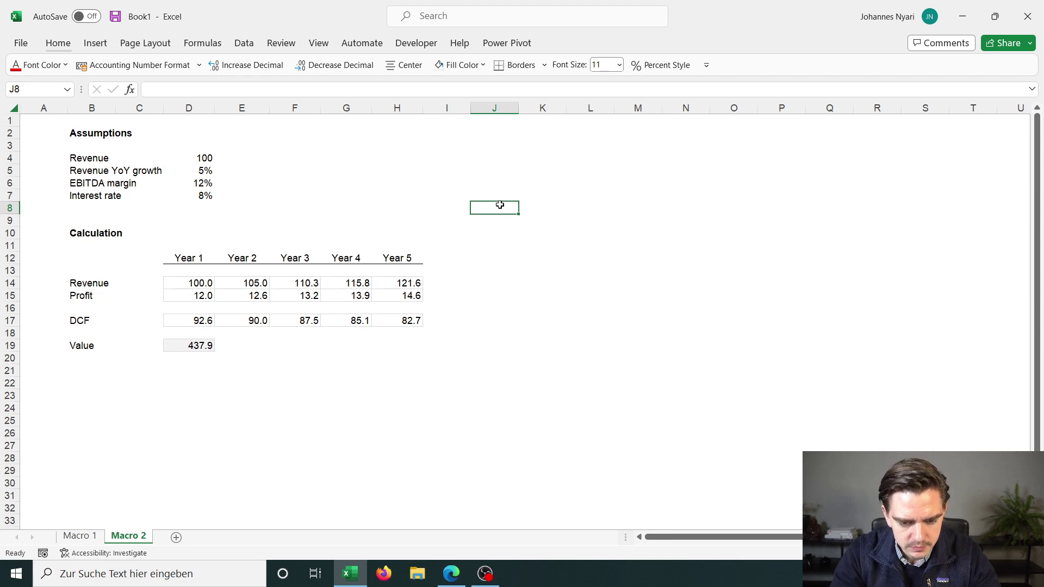
- Open the Macro dialog from the Developer ribbon
{"action": "key", "text": "alt"}
{"action": "key", "text": "l"}
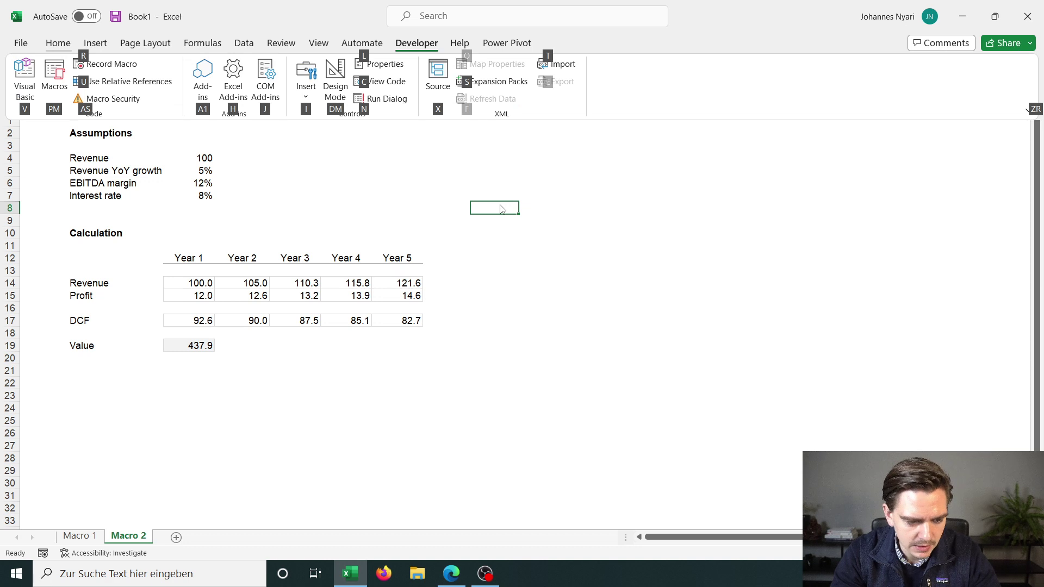
{"action": "key", "text": "p"}
{"action": "key", "text": "m"}
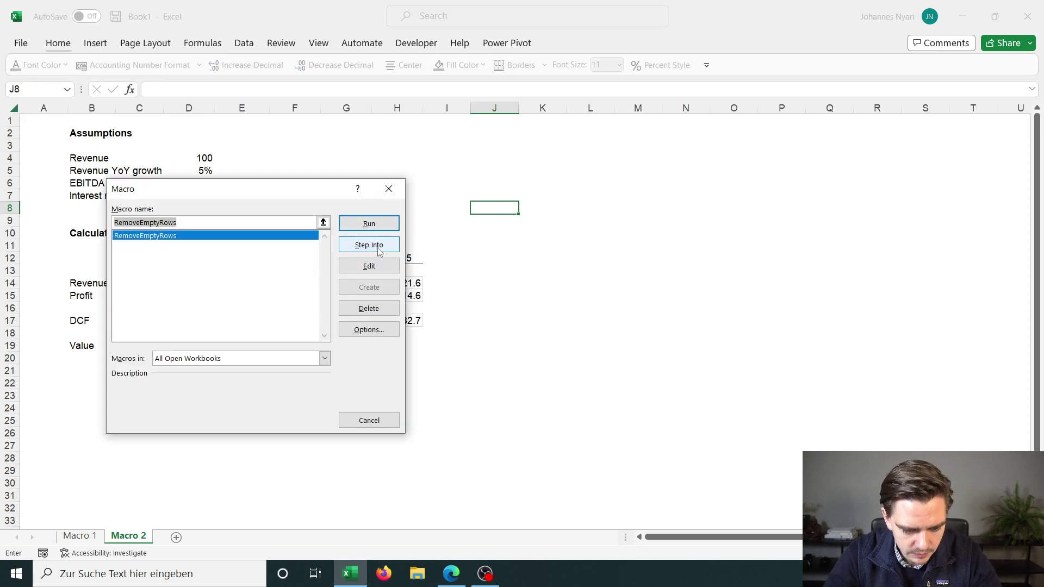
- Replace the prefilled macro name with FormatCells and create the new macro
{"action": "left_click", "coordinate": [258, 251]}
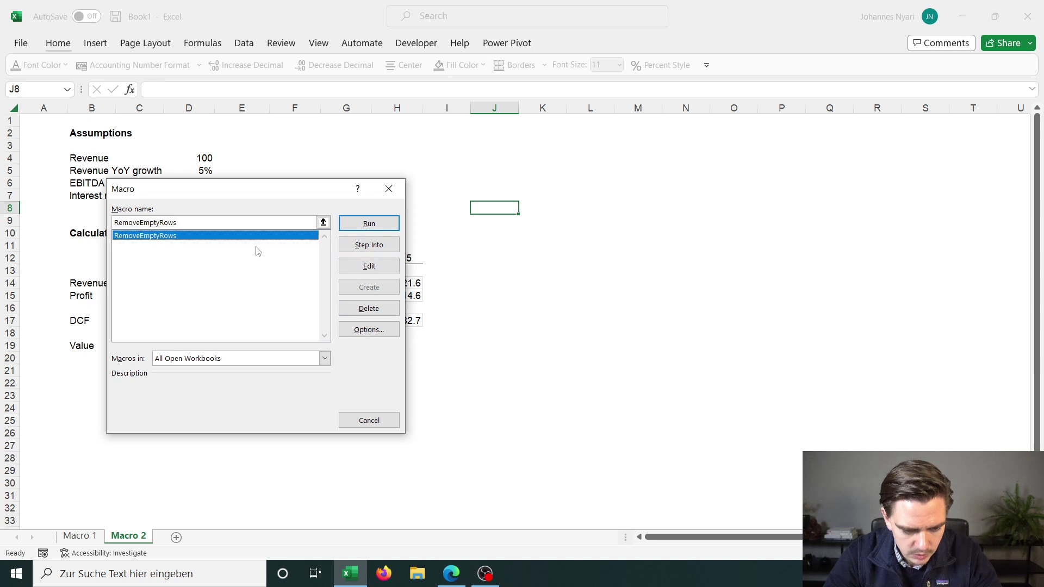
{"action": "left_click", "coordinate": [251, 222]}
{"action": "key", "text": "BackSpace"}
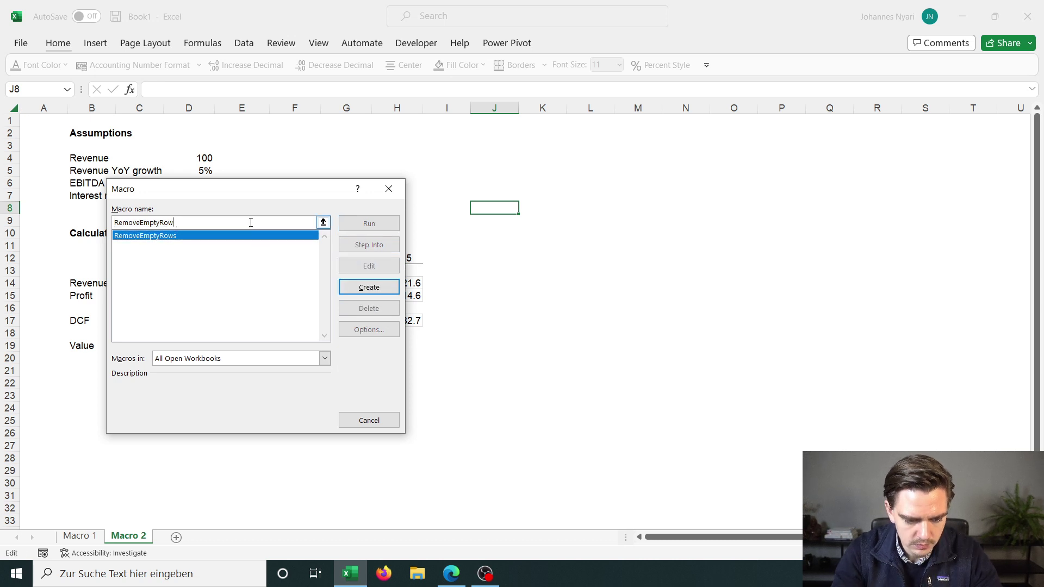
{"action": "key", "text": "BackSpace"}
{"action": "key", "text": "BackSpace"}
{"action": "key", "text": "BackSpace"}
{"action": "key", "text": "BackSpace"}
{"action": "key", "text": "BackSpace"}
{"action": "key", "text": "BackSpace"}
{"action": "key", "text": "BackSpace"}
{"action": "key", "text": "BackSpace"}
{"action": "key", "text": "BackSpace"}
{"action": "key", "text": "BackSpace"}
{"action": "key", "text": "alt+Tab"}
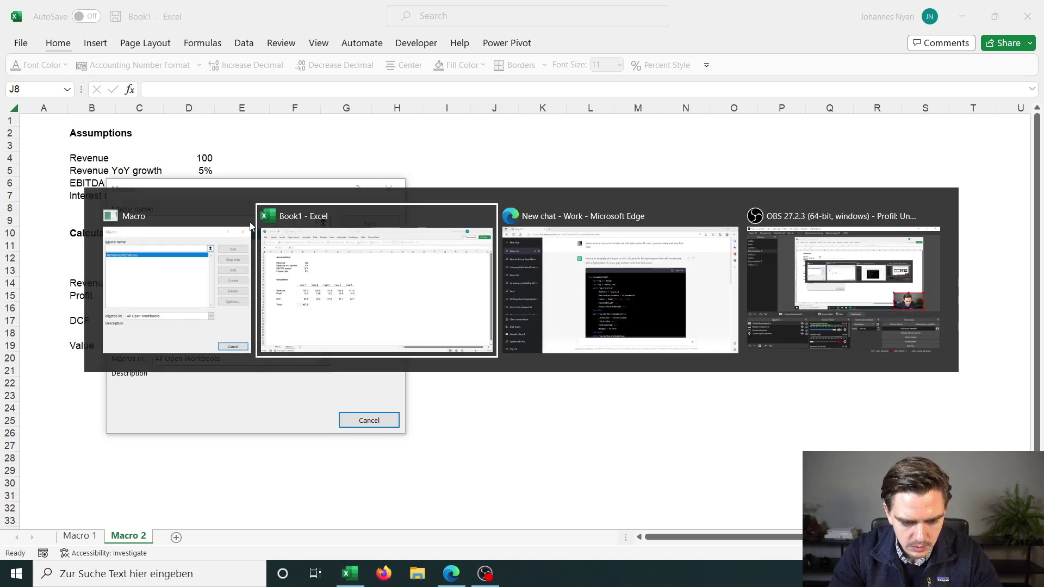
{"action": "key", "text": "alt+Tab"}
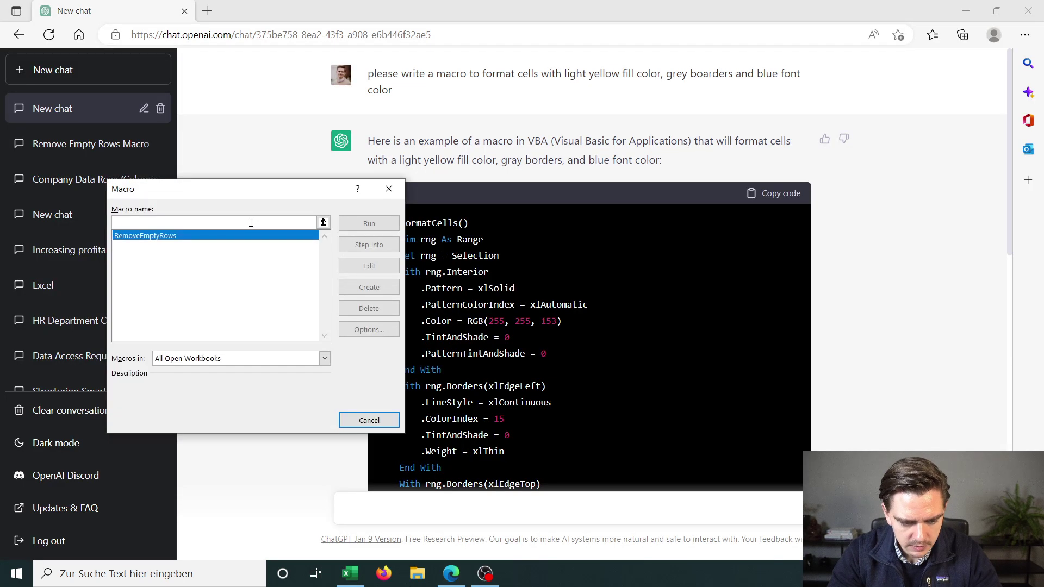
{"action": "type", "text": "FormatCells"}
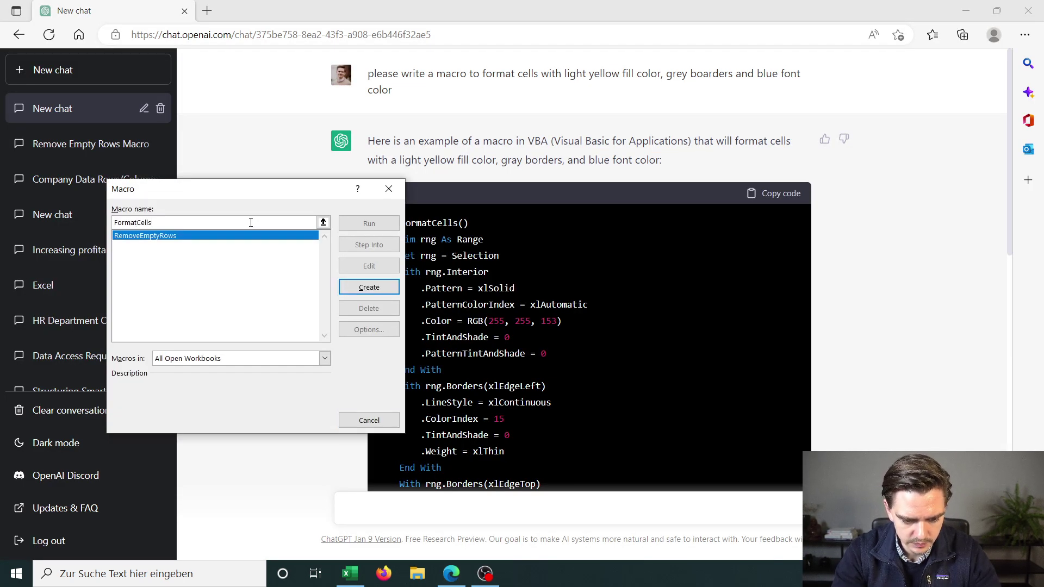
{"action": "key", "text": "Return"}
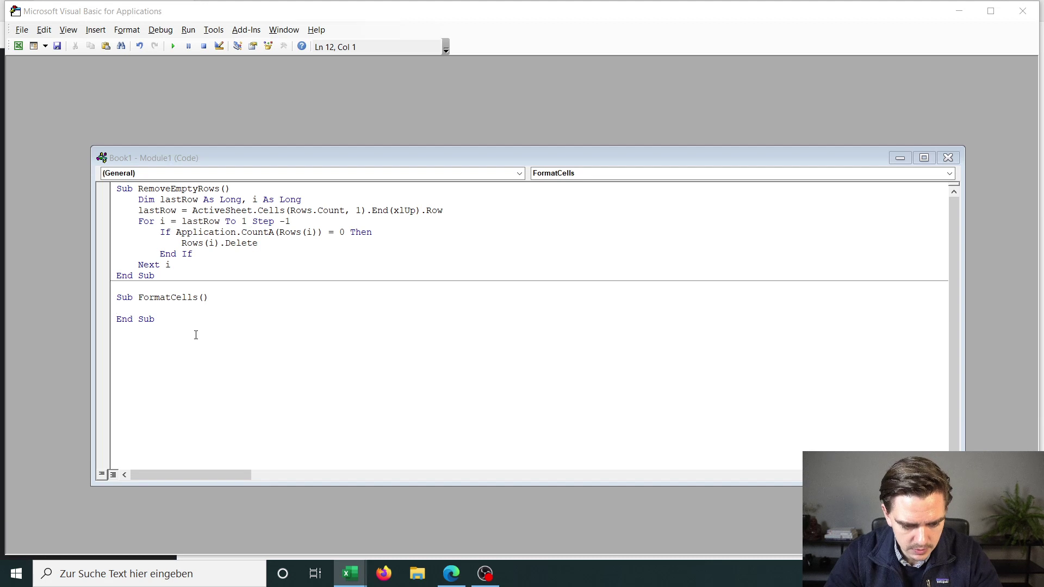
- Select the empty FormatCells stub and paste the copied formatting code in its place
{"action": "key", "text": "shift+Up"}
{"action": "key", "text": "shift+Up"}
{"action": "key", "text": "shift+Up"}
{"action": "key", "text": "shift+Up"}
{"action": "key", "text": "shift+Up"}
{"action": "key", "text": "shift+Up"}
{"action": "key", "text": "shift+Up"}
{"action": "key", "text": "shift+Up"}
{"action": "key", "text": "shift+Up"}
{"action": "key", "text": "shift+Up"}
{"action": "key", "text": "shift+Up"}
{"action": "key", "text": "shift+Down"}
{"action": "key", "text": "shift+Down"}
{"action": "key", "text": "shift+Down"}
{"action": "key", "text": "shift+Down"}
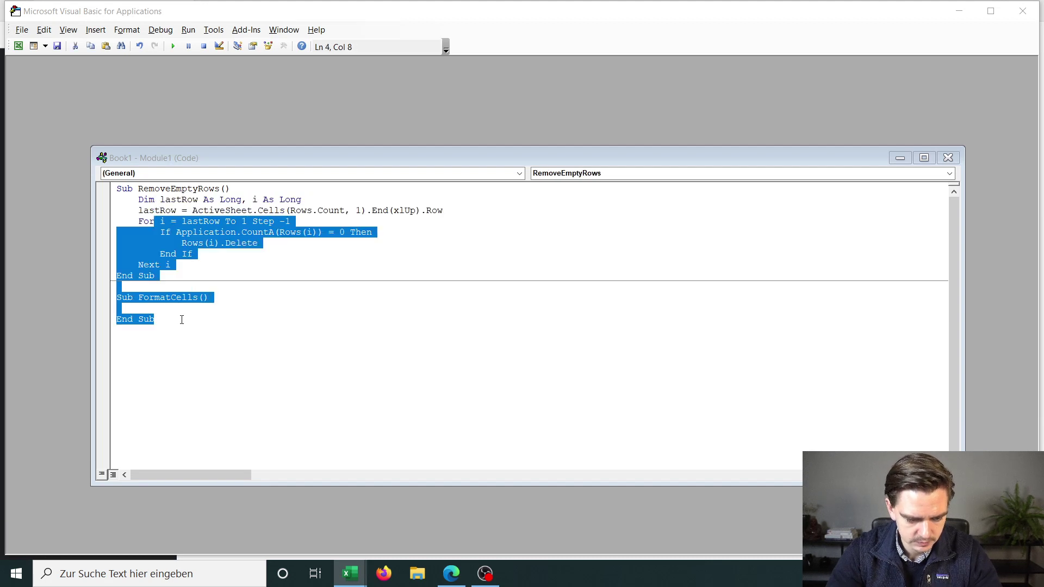
{"action": "key", "text": "shift+Down"}
{"action": "key", "text": "shift+Down"}
{"action": "key", "text": "shift+Down"}
{"action": "key", "text": "shift+Down"}
{"action": "key", "text": "shift+Down"}
{"action": "key", "text": "shift+Left"}
{"action": "key", "text": "shift+Left"}
{"action": "key", "text": "shift+Left"}
{"action": "key", "text": "shift+Left"}
{"action": "key", "text": "shift+Left"}
{"action": "key", "text": "shift+Left"}
{"action": "key", "text": "shift+Left"}
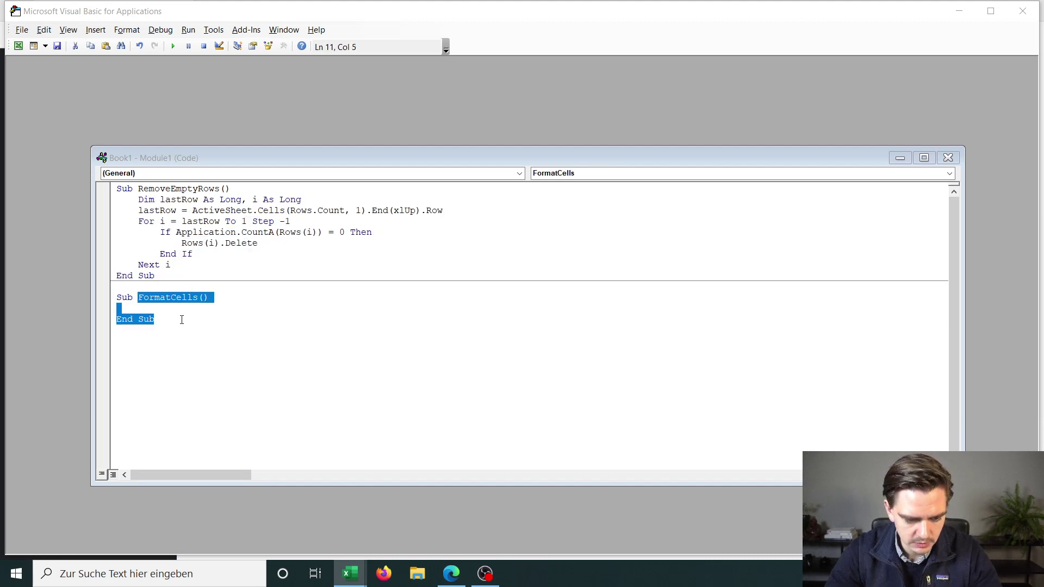
{"action": "key", "text": "ctrl+v"}
{"action": "scroll", "coordinate": [181, 319], "scroll_direction": "up", "scroll_amount": 11}
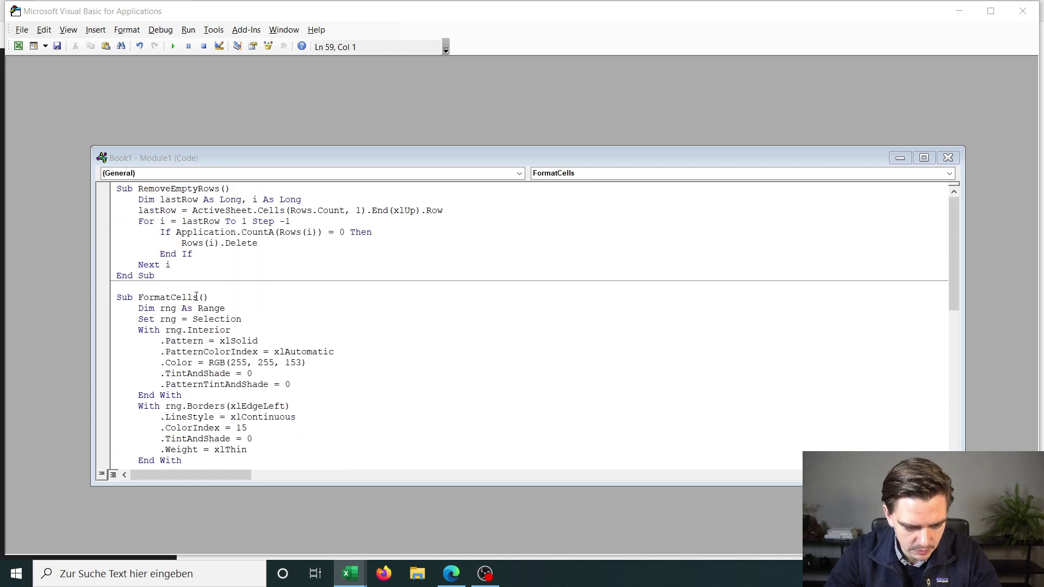
- Close the VBA editor and select assumption values D4:D7 on the sheet
{"action": "left_click", "coordinate": [1023, 10]}
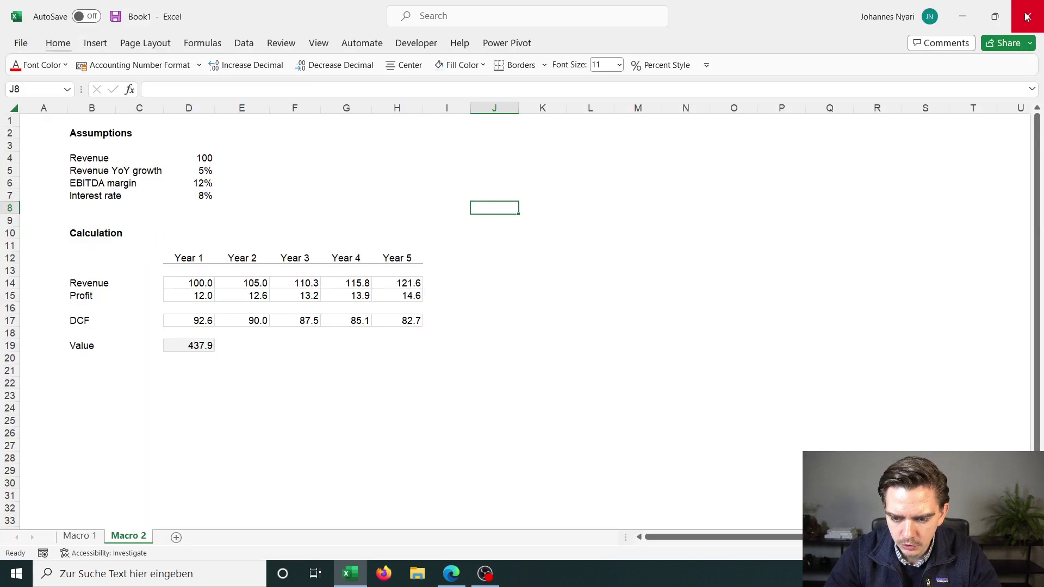
{"action": "left_click", "coordinate": [249, 197]}
{"action": "key", "text": "Left"}
{"action": "key", "text": "Up"}
{"action": "key", "text": "Up"}
{"action": "key", "text": "Up"}
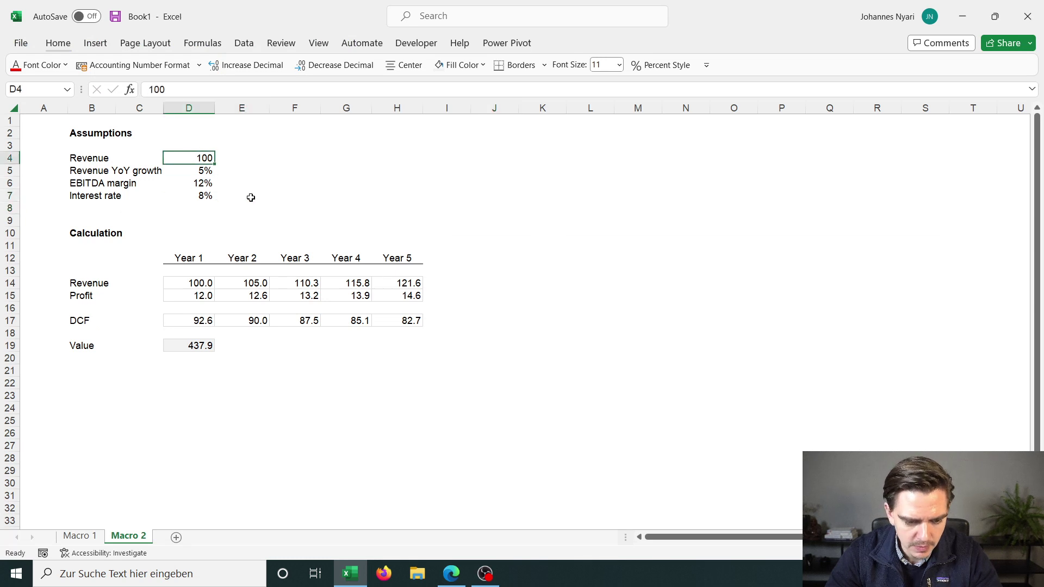
{"action": "key", "text": "shift+Down"}
{"action": "key", "text": "shift+Down"}
{"action": "key", "text": "shift+Down"}
- Run the FormatCells macro from the Macro dialog on the selected cells
{"action": "key", "text": "alt"}
{"action": "key", "text": "l"}
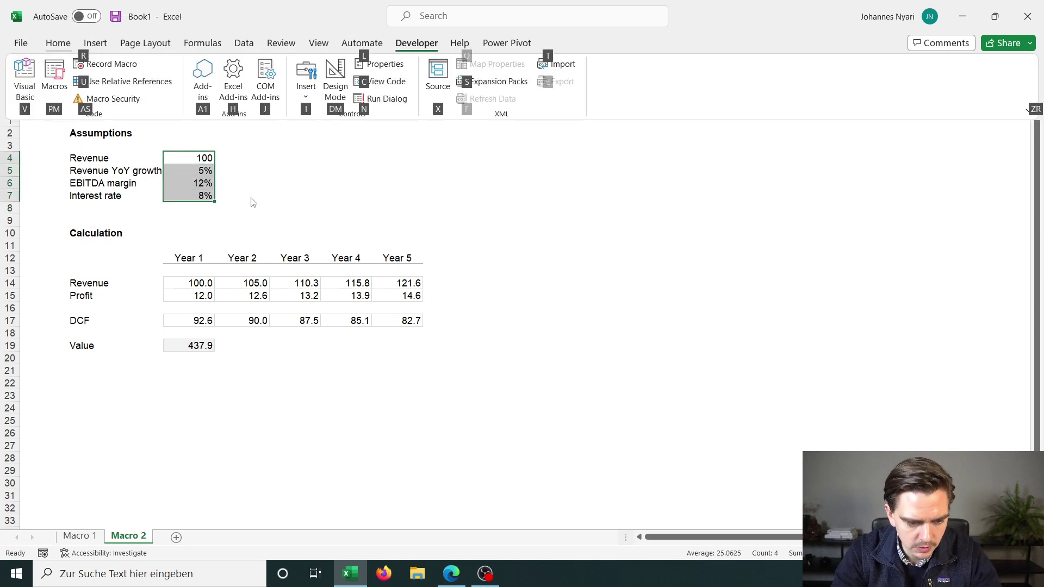
{"action": "key", "text": "p"}
{"action": "key", "text": "m"}
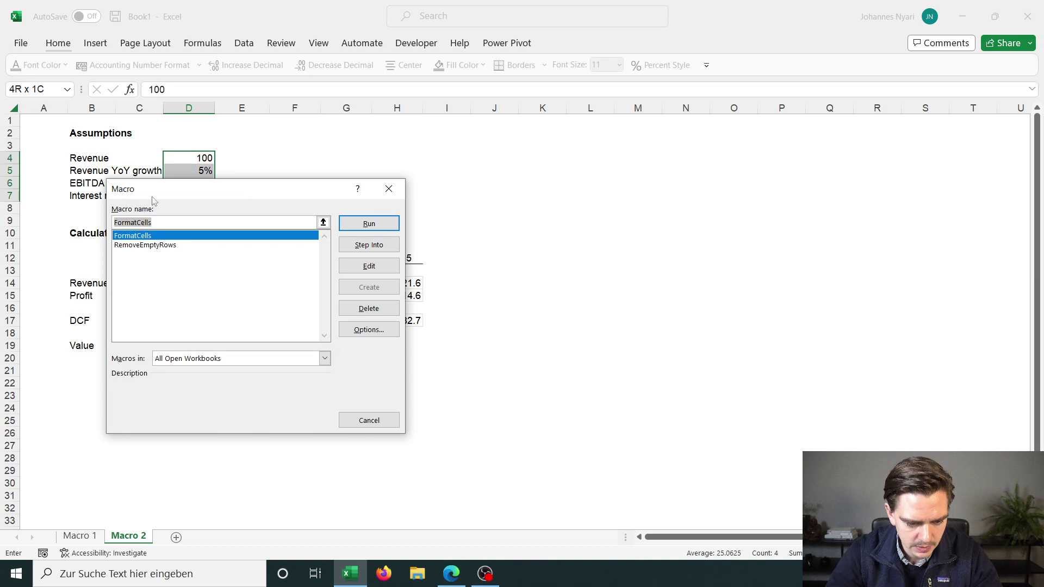
{"action": "left_click", "coordinate": [370, 224]}
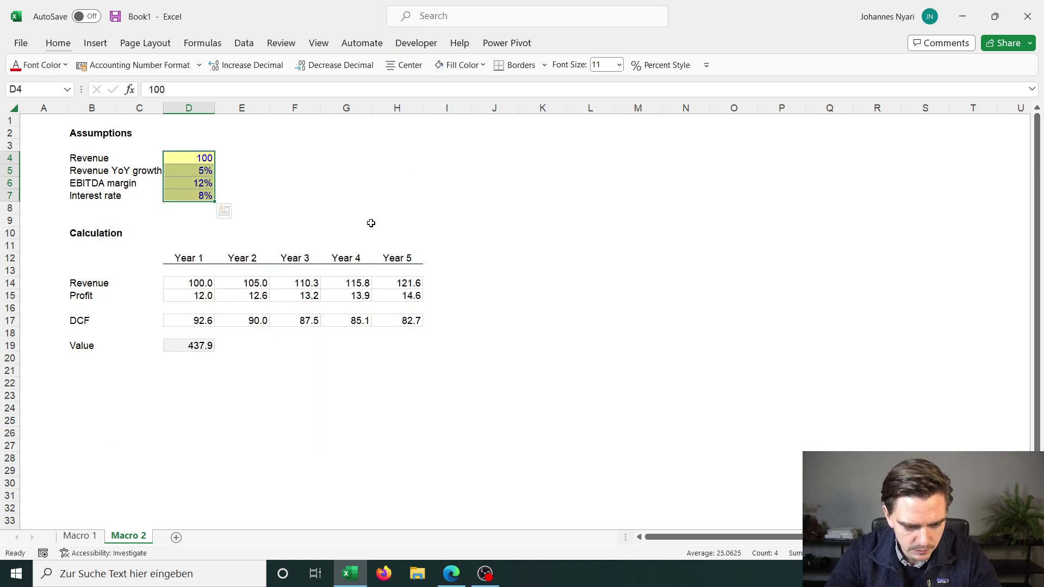